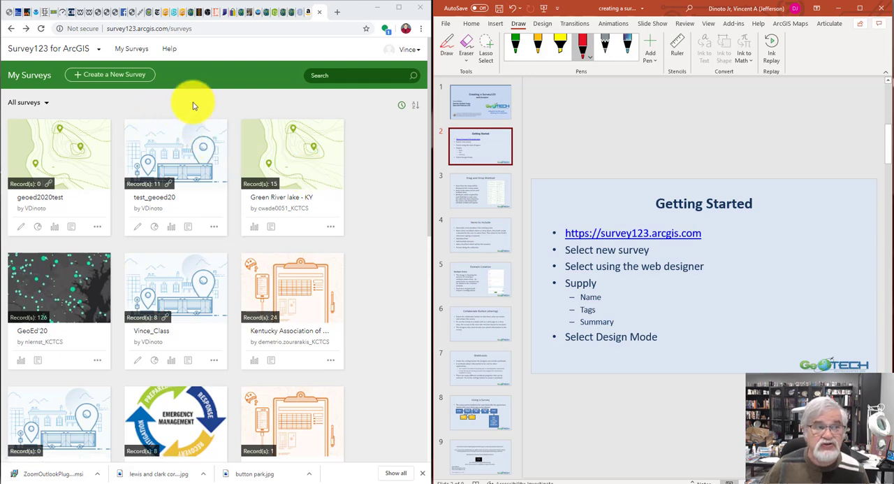
# Start a new survey with the web designer and tick off new survey, Name, Tags and Summary in red ink on the Getting Started slide
pyautogui.click(116, 78)
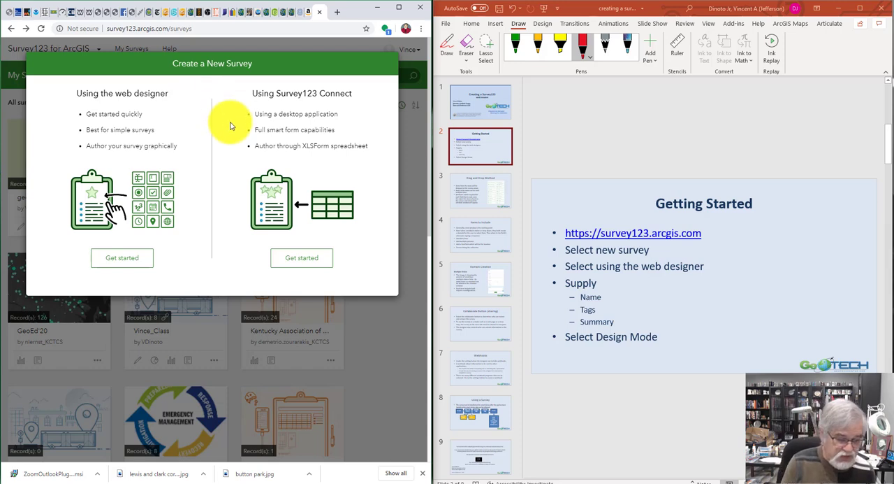
pyautogui.moveTo(661, 252); pyautogui.dragTo(701, 230)
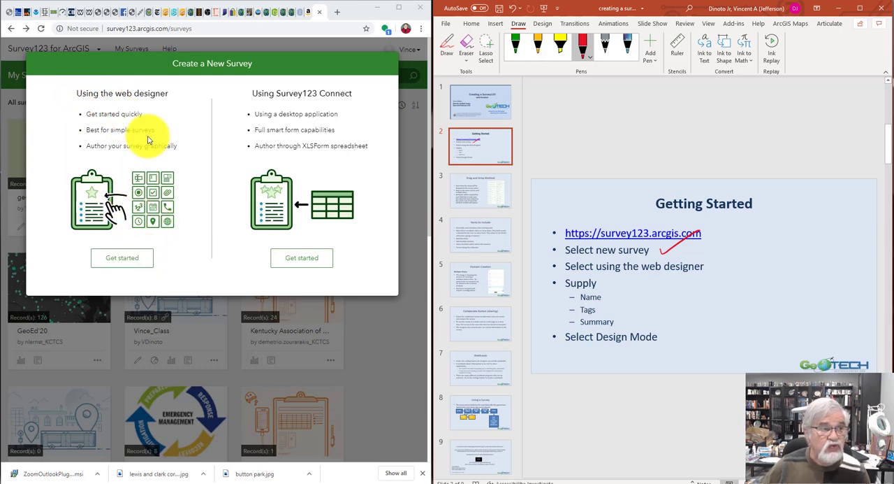
pyautogui.click(127, 259)
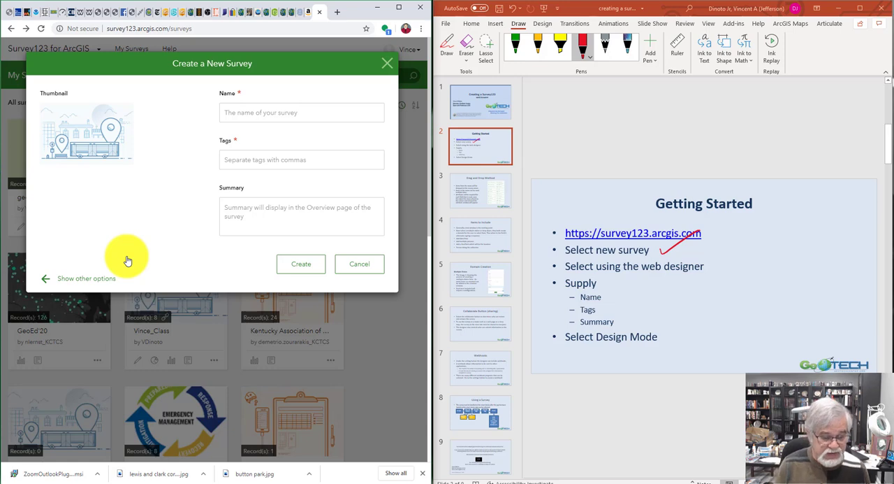
pyautogui.moveTo(610, 298); pyautogui.dragTo(629, 283)
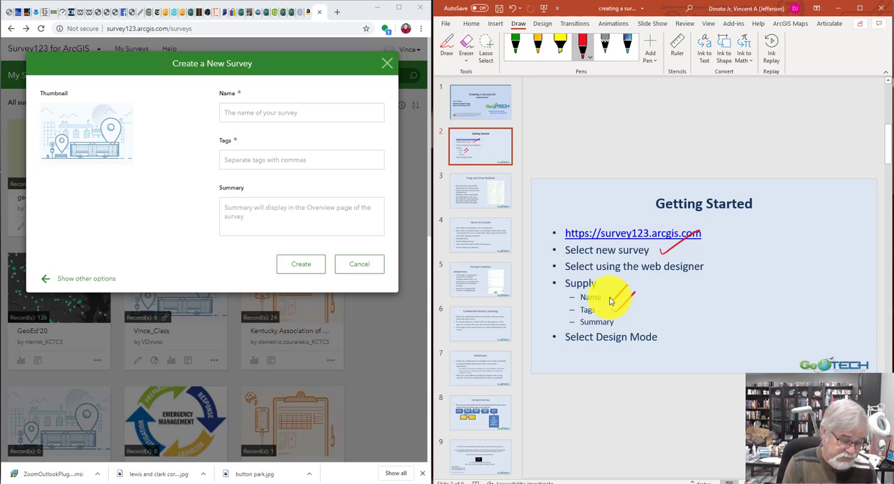
pyautogui.moveTo(625, 321); pyautogui.dragTo(647, 308)
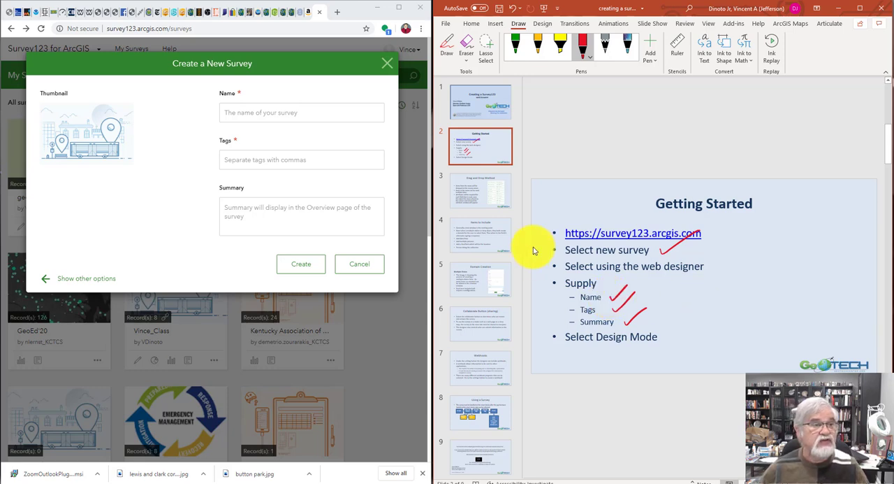
# Name the new survey GeoEd20Test 10 and give it the tag geoed20
pyautogui.click(298, 113)
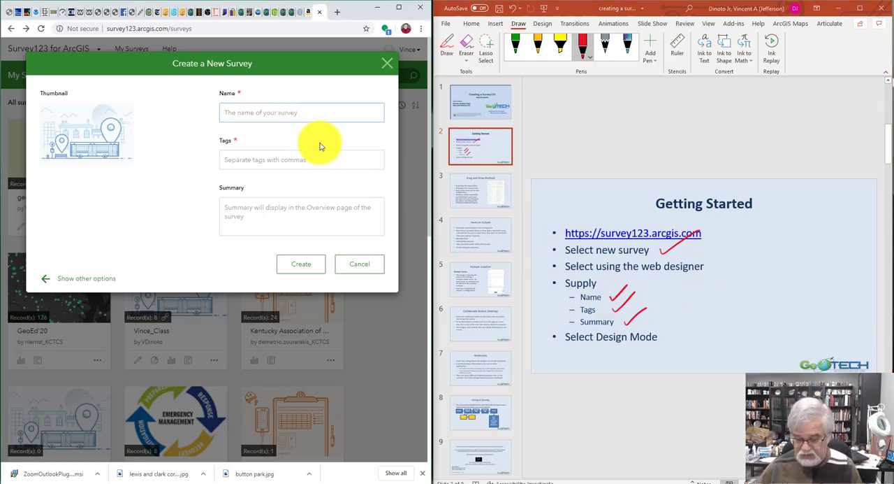
pyautogui.write('Geo')
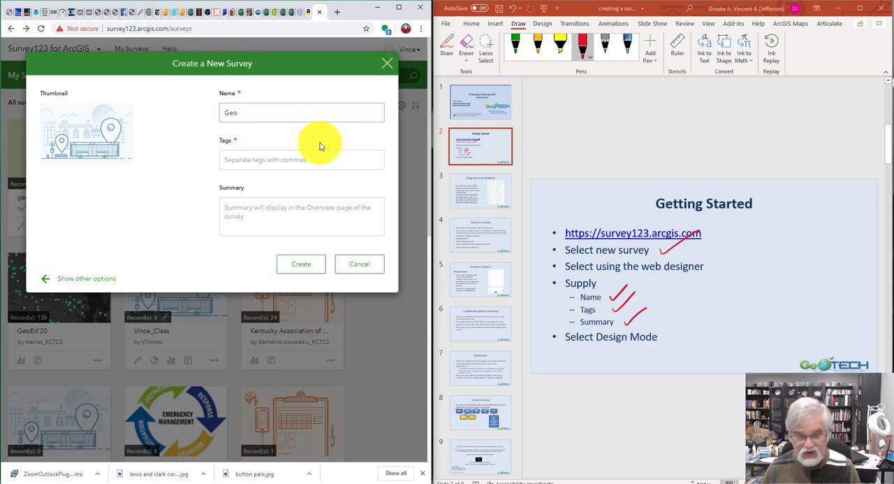
pyautogui.write('Ed20')
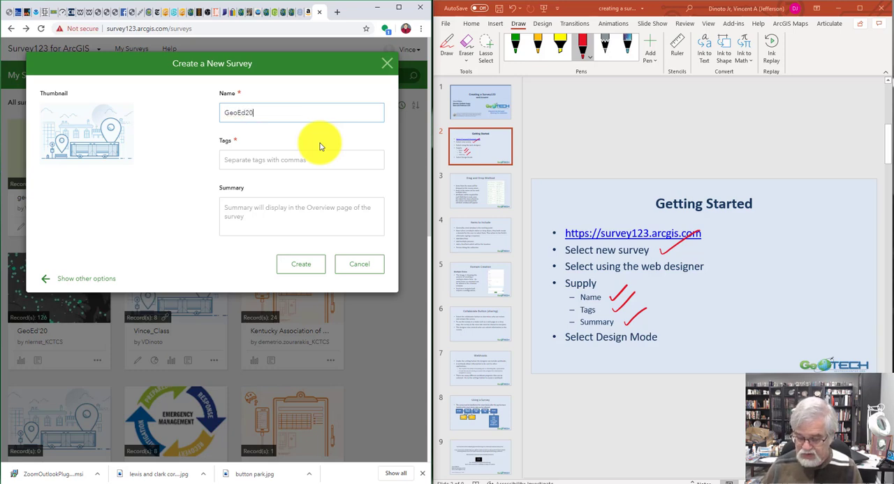
pyautogui.write('Tes')
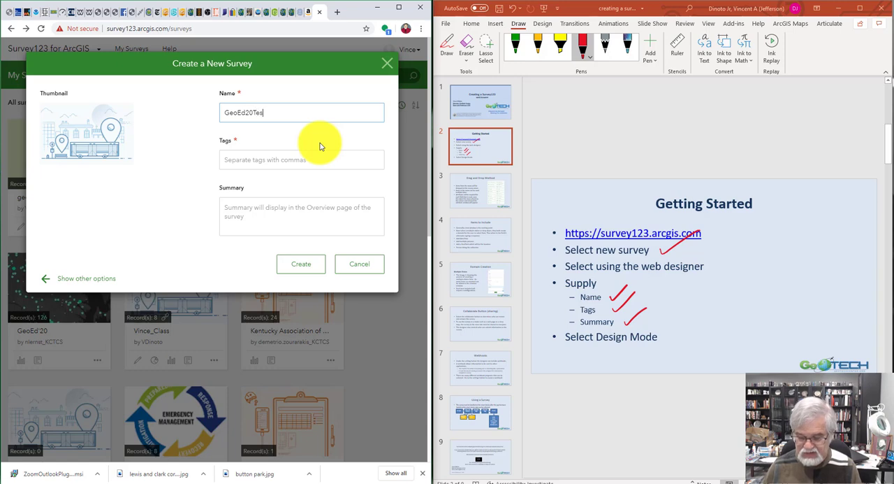
pyautogui.write('t 10')
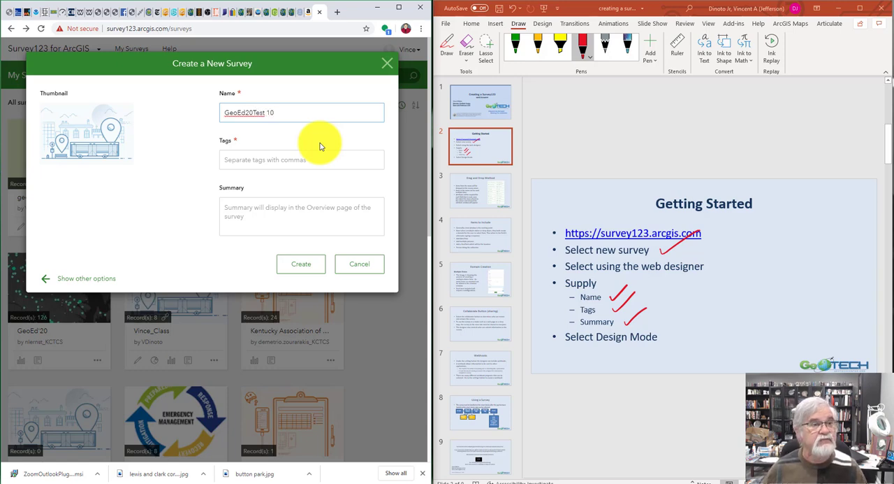
pyautogui.click(282, 161)
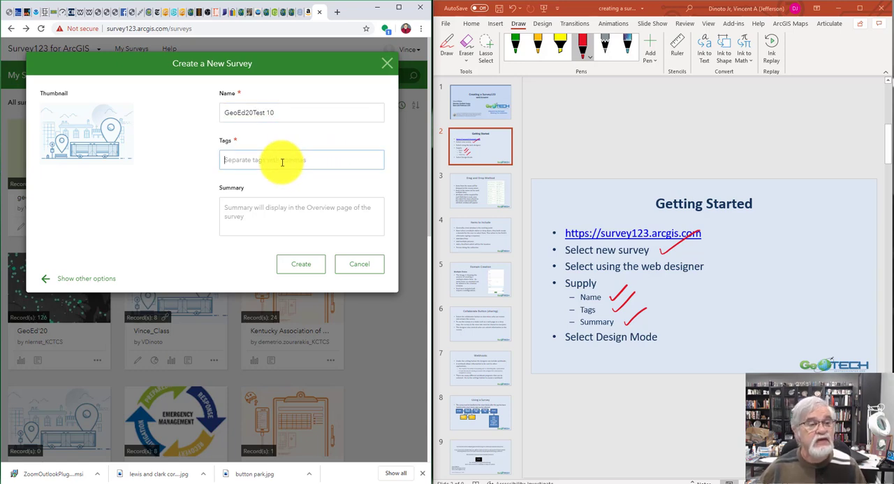
pyautogui.write('ge')
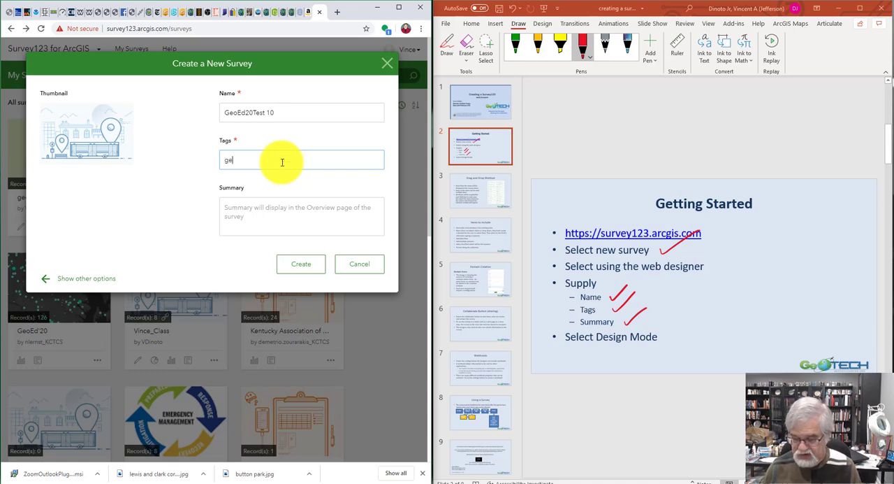
pyautogui.write('oed20')
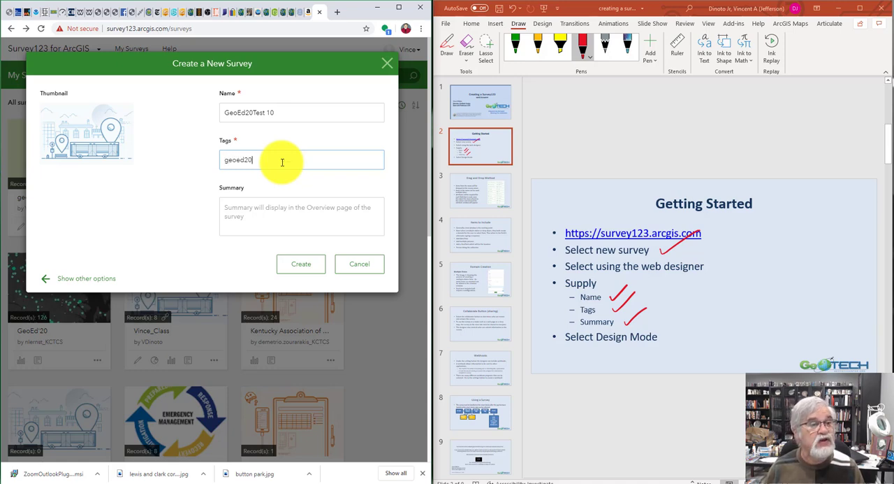
# Enter the summary "this is a test of Survey123" and create the survey
pyautogui.click(274, 211)
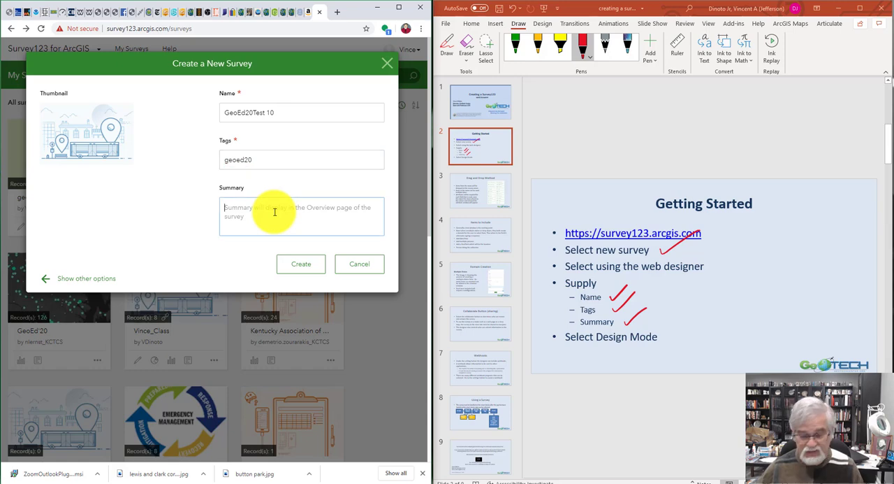
pyautogui.write('this is a t')
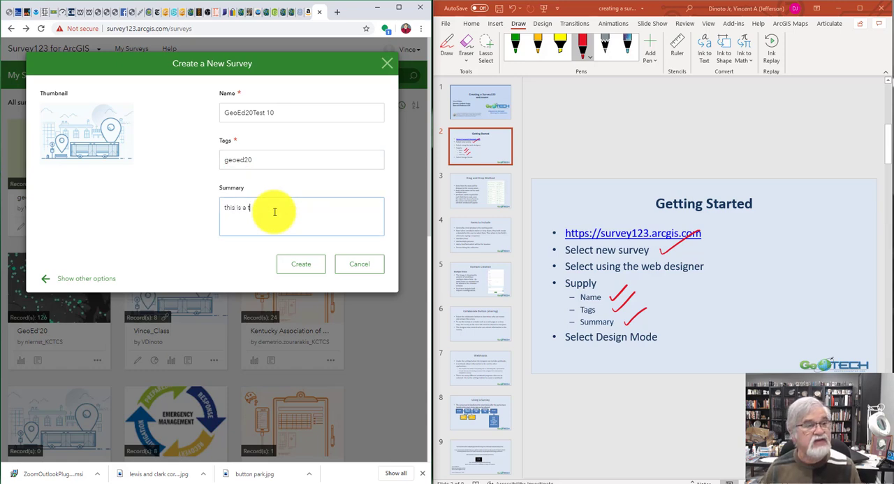
pyautogui.write('est of')
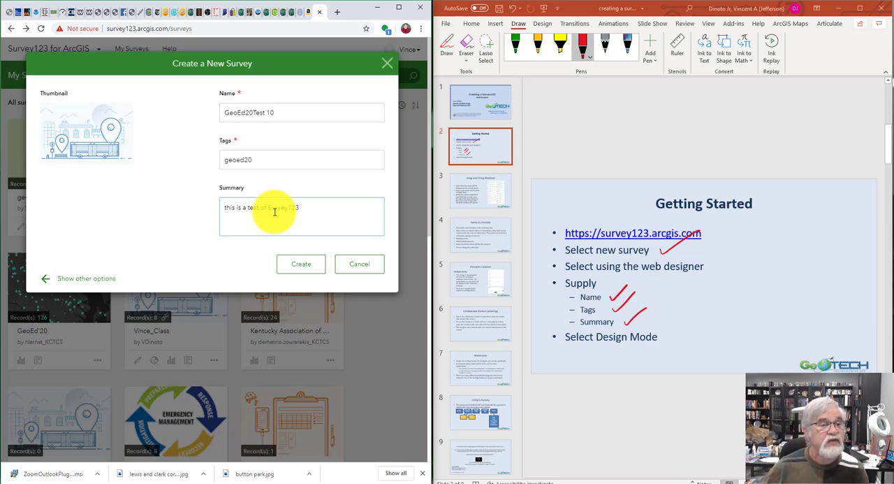
pyautogui.write(' Survey123')
pyautogui.click(301, 263)
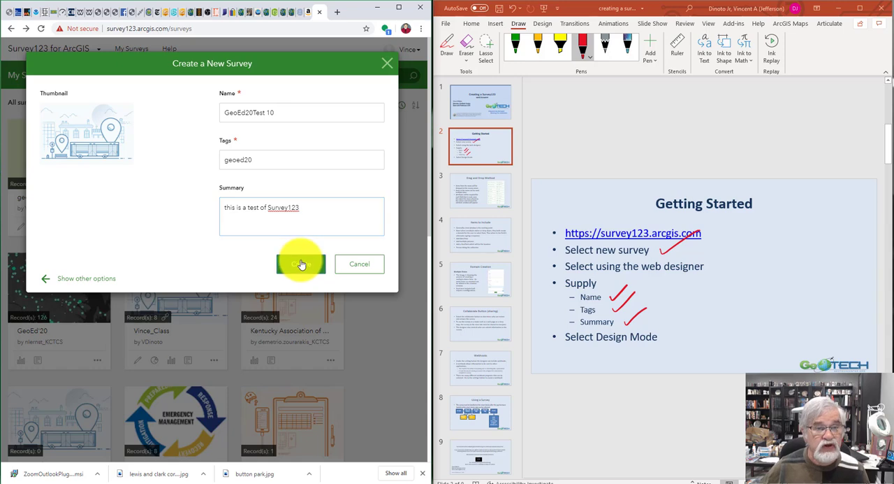
# Switch to the Drag and Drop Method slide in PowerPoint and circle its picture of the question types in red ink
pyautogui.click(466, 193)
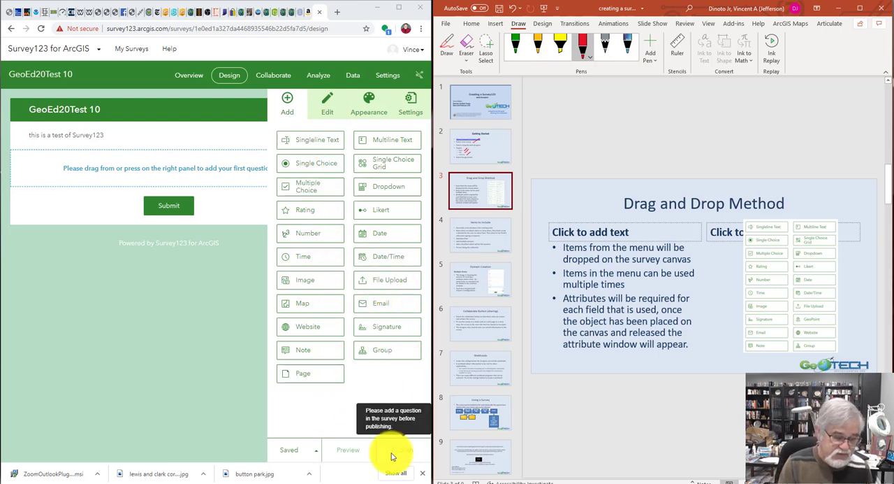
pyautogui.moveTo(755, 196)
pyautogui.mouseDown()
pyautogui.moveTo(720, 331)
pyautogui.moveTo(854, 205)
pyautogui.moveTo(751, 194)
pyautogui.mouseUp()
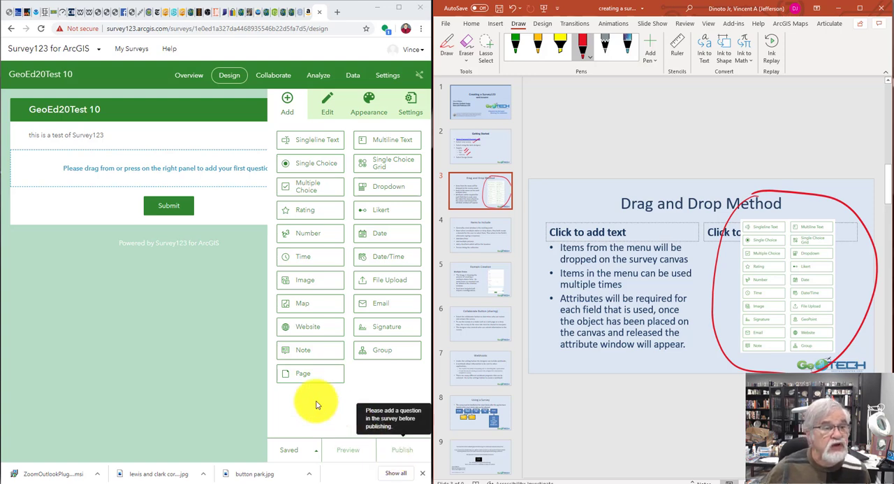
# Add a single-line text question to the survey with the label "Test Geoed" and the hint "name the object"
pyautogui.click(316, 142)
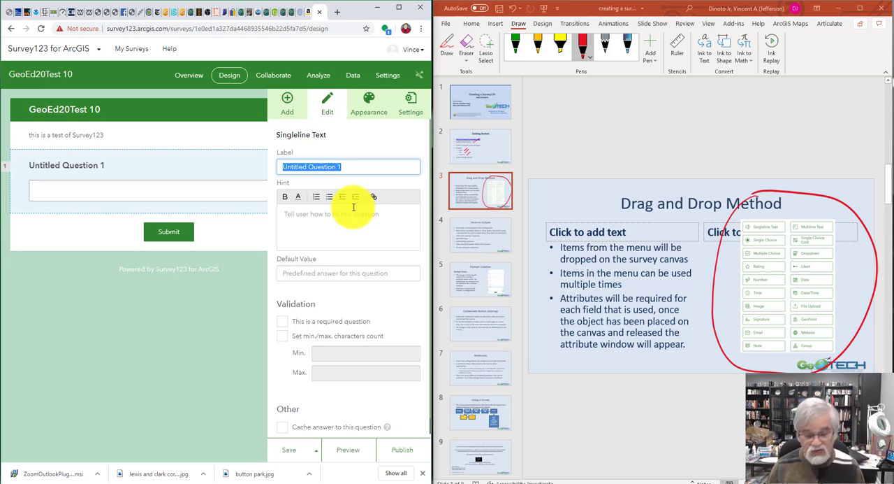
pyautogui.write('Test')
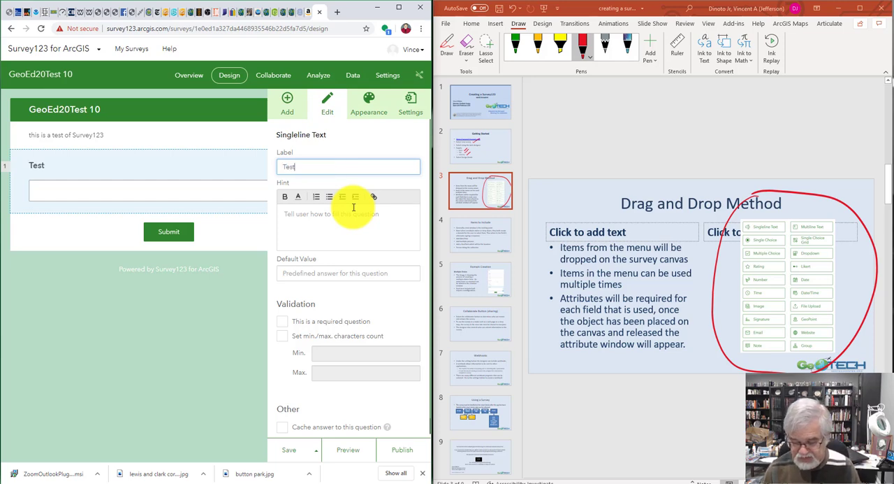
pyautogui.write(' Geoed')
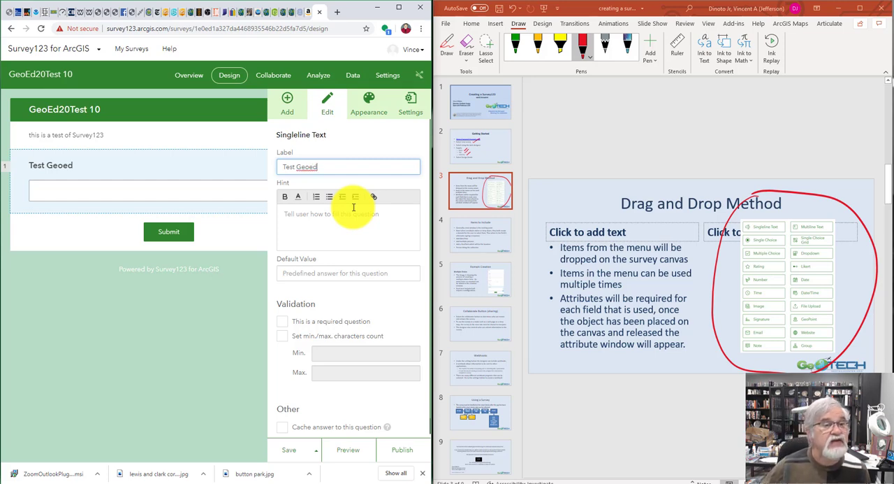
pyautogui.click(334, 215)
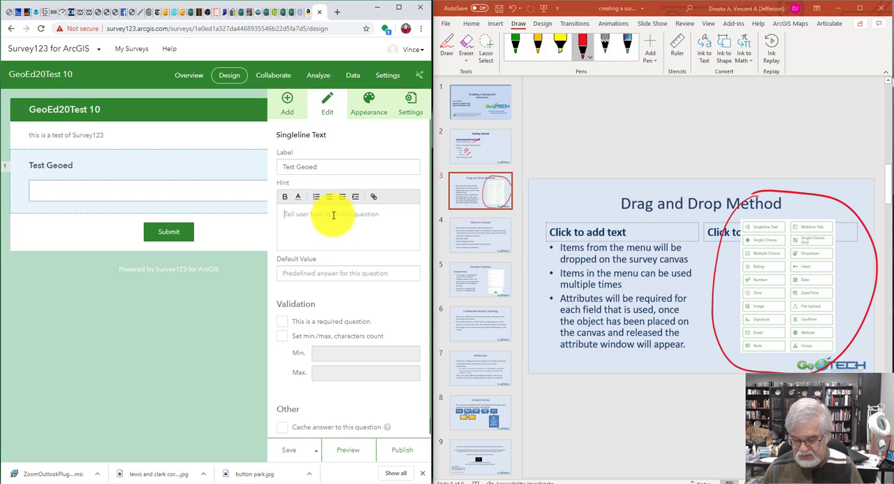
pyautogui.write('name the o')
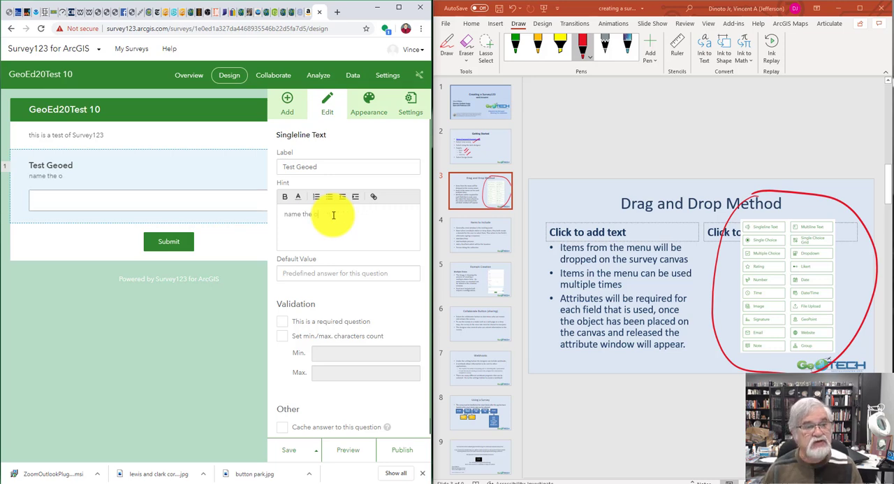
pyautogui.write('bject')
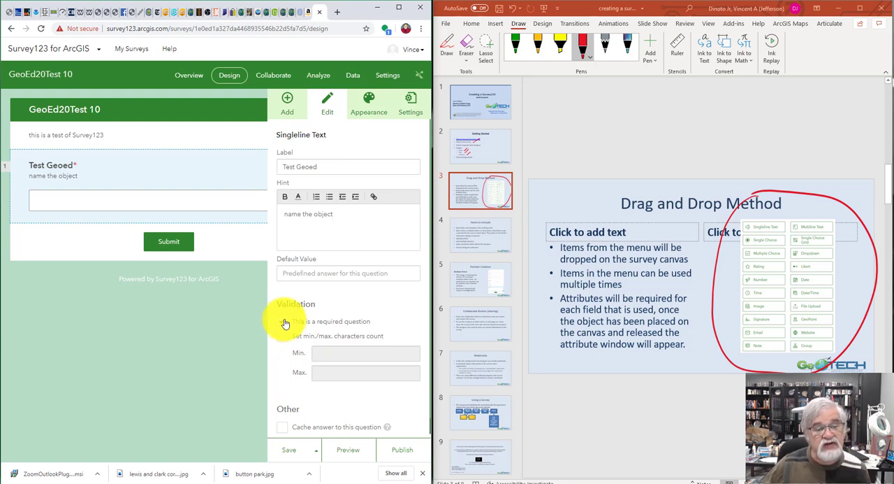
# Make the Test Geoed question required and save the survey
pyautogui.click(282, 321)
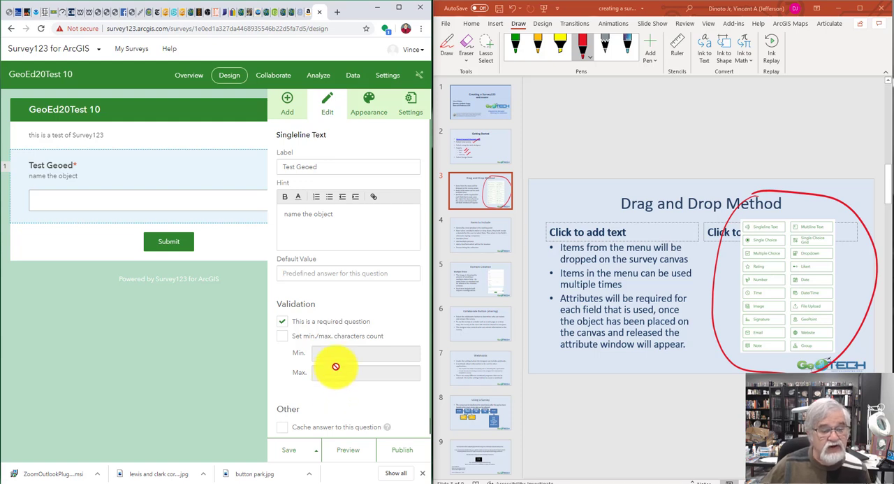
pyautogui.click(289, 452)
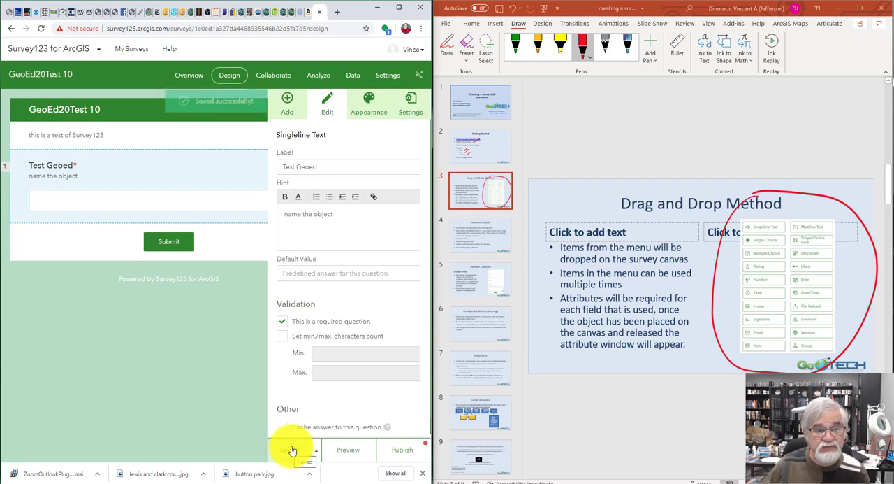
# Show the Items to include slide and add a dropdown question labelled "question 2" below the Test Geoed question
pyautogui.click(307, 123)
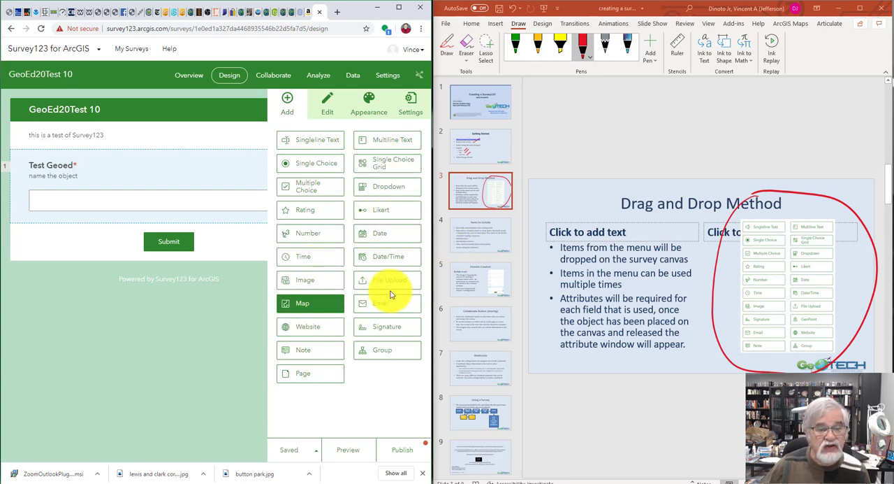
pyautogui.click(472, 238)
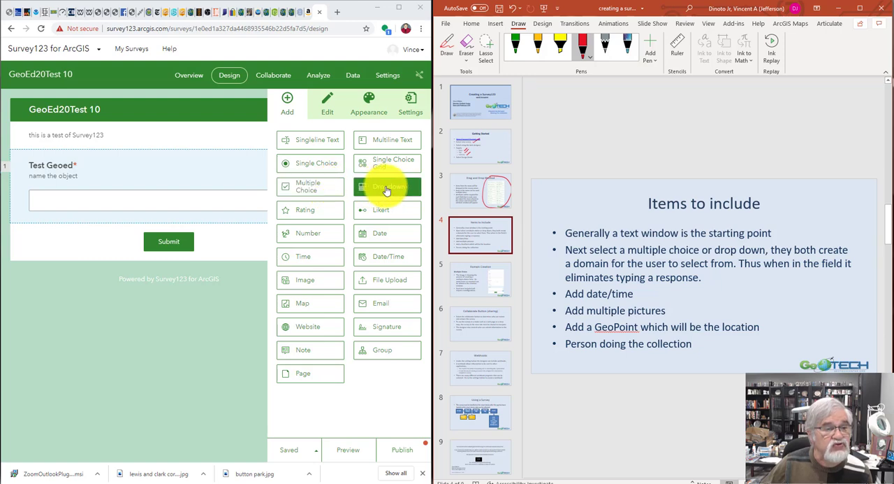
pyautogui.moveTo(386, 190); pyautogui.dragTo(200, 217)
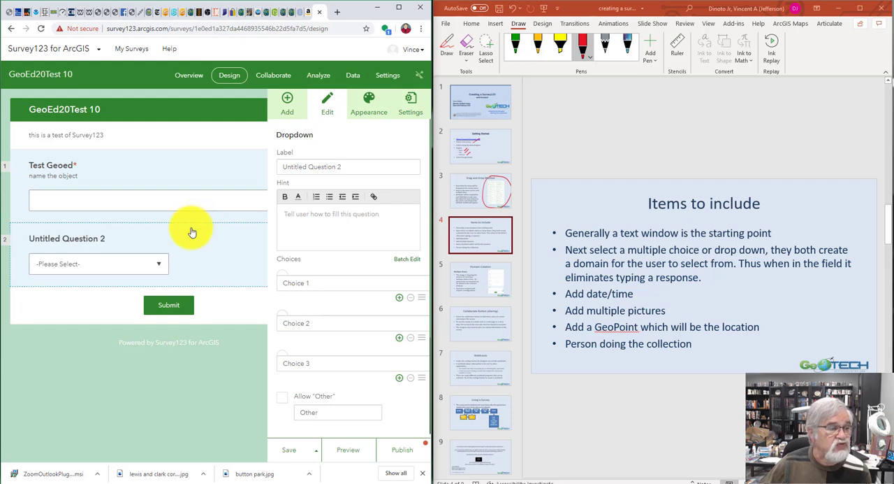
pyautogui.click(351, 169)
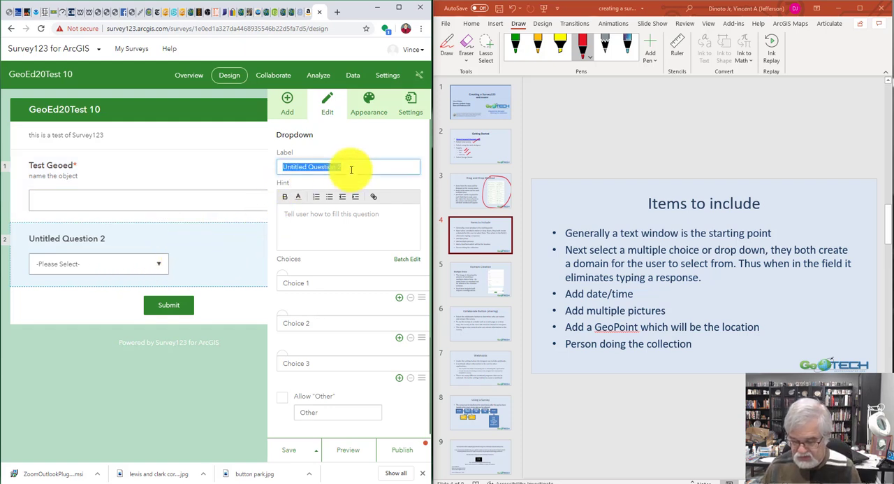
pyautogui.write('que')
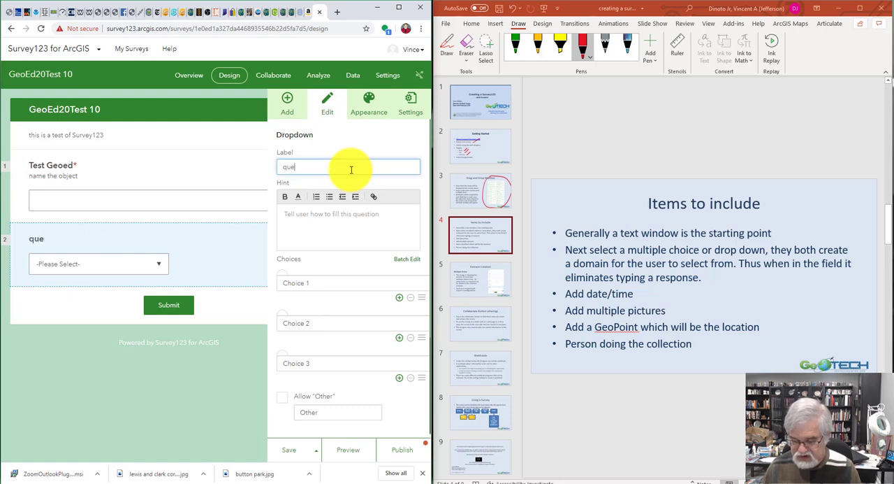
pyautogui.write('st 2')
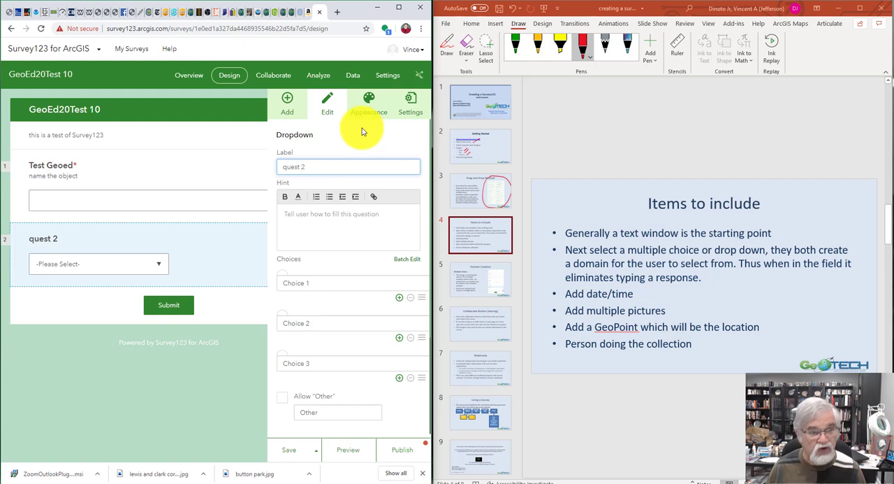
pyautogui.write('ion')
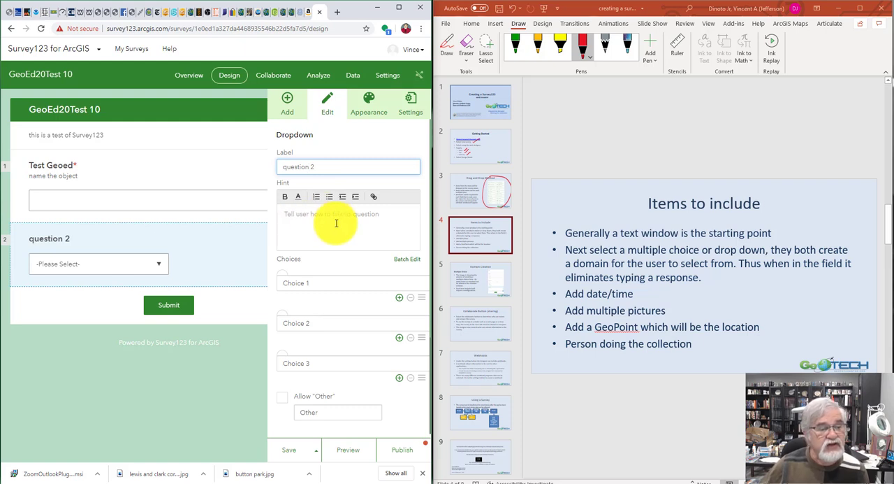
# Set the three choices of the question 2 dropdown to "Yes", "No" and "unsure", and save the survey
pyautogui.click(322, 282)
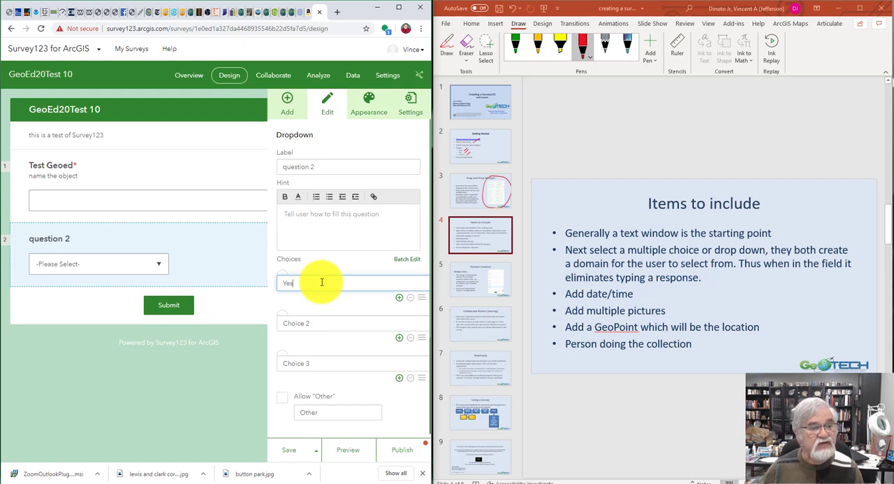
pyautogui.click(300, 321)
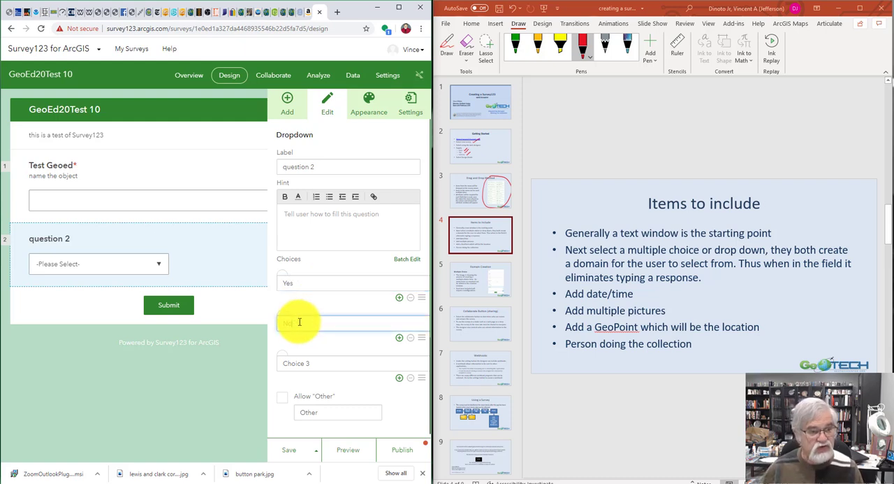
pyautogui.write('No')
pyautogui.click(292, 364)
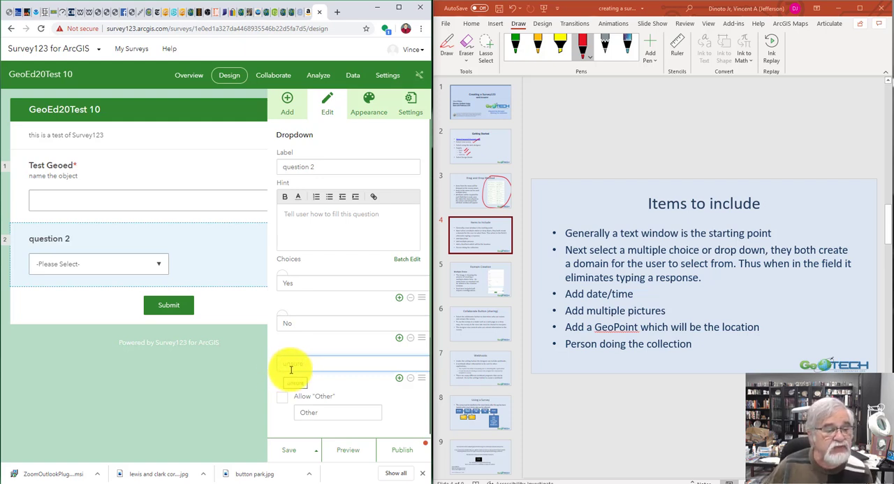
pyautogui.click(295, 383)
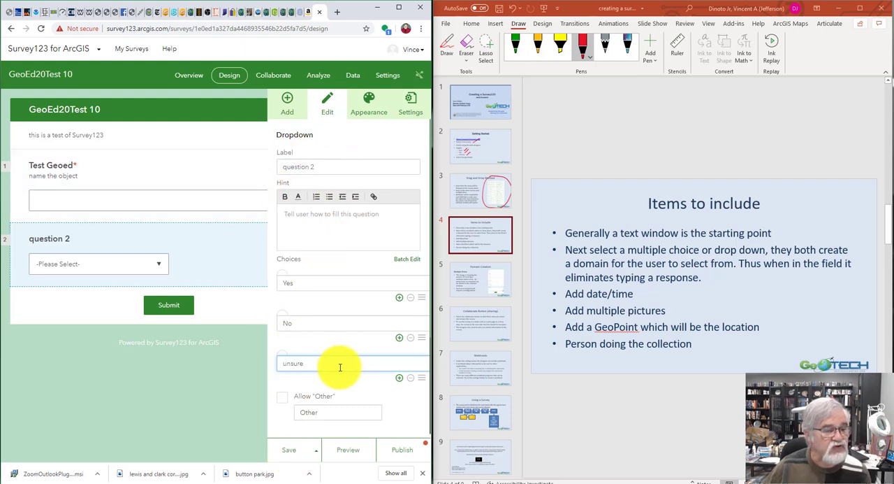
pyautogui.click(294, 453)
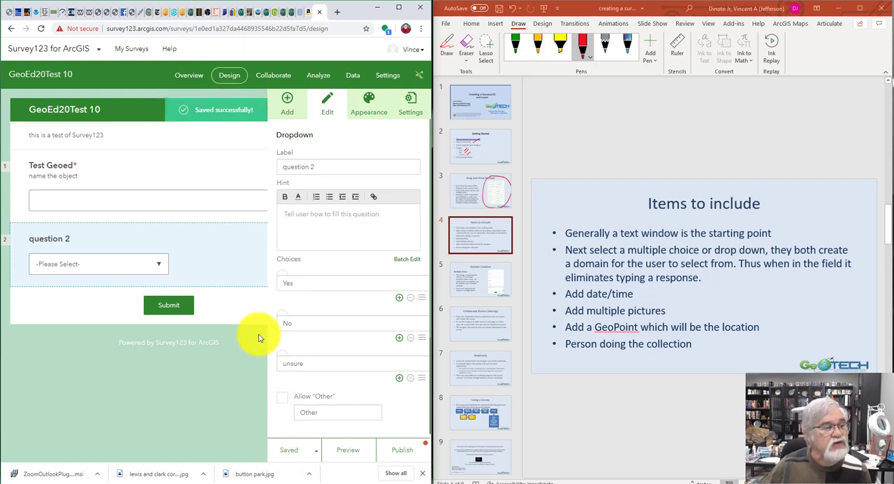
# Preview the survey, expand the question 2 choices, check the phone layout, and return to the designer
pyautogui.click(354, 451)
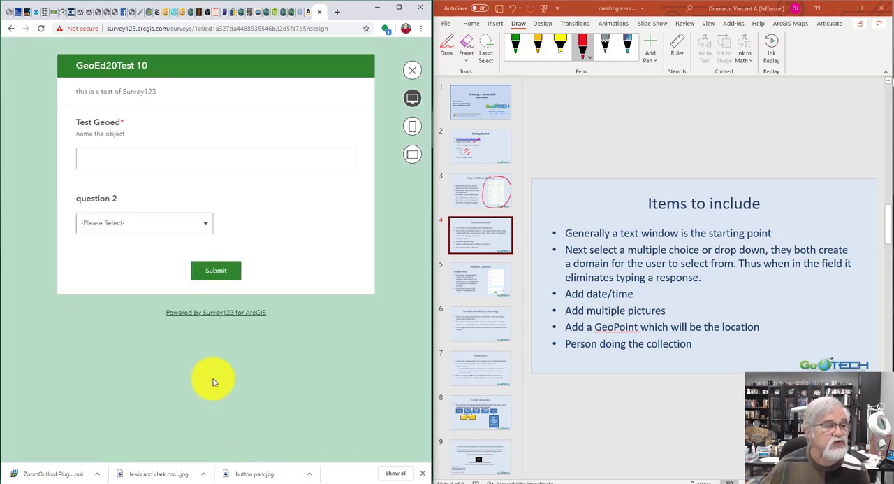
pyautogui.click(206, 228)
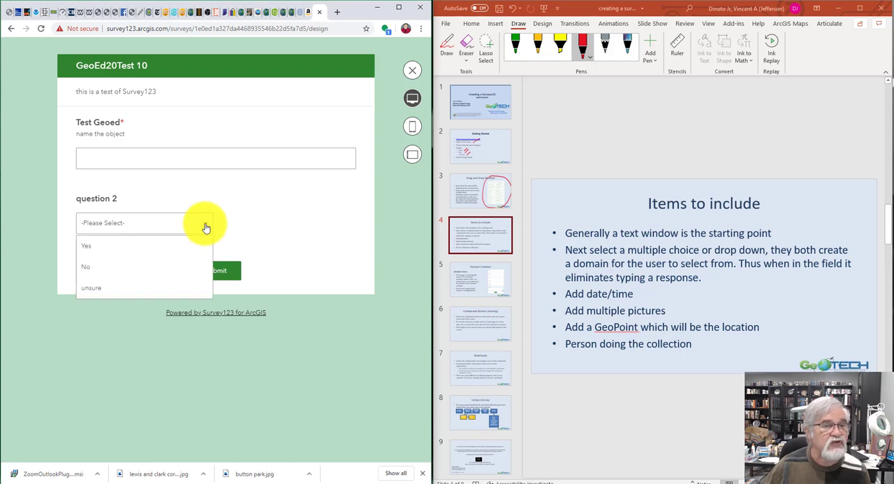
pyautogui.click(411, 130)
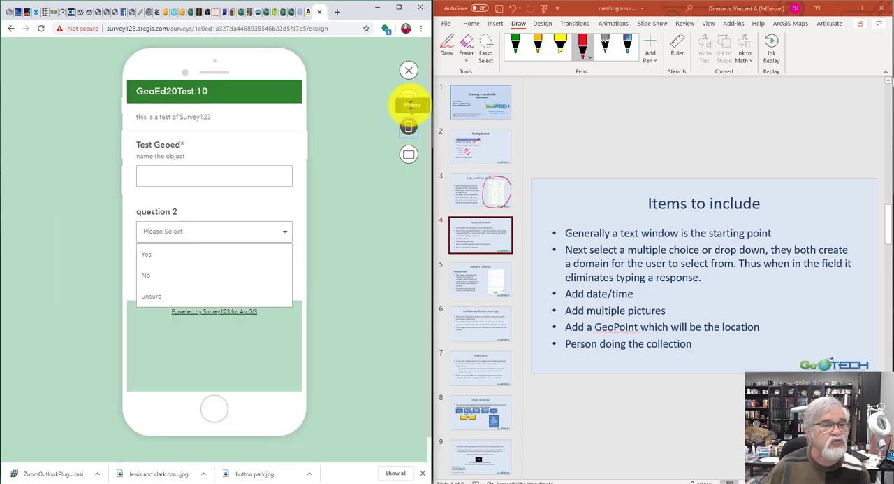
pyautogui.click(409, 70)
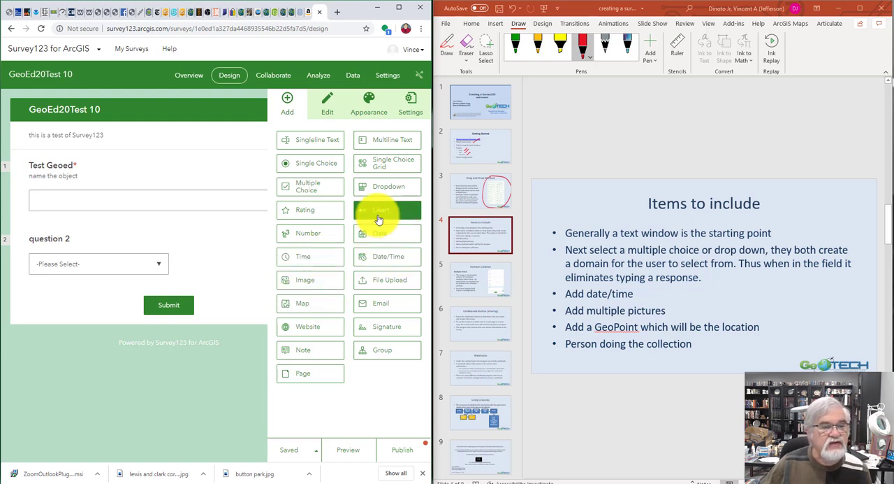
# Add a Likert question below question 2 and rename its first item "Poor condition"
pyautogui.moveTo(379, 217); pyautogui.dragTo(170, 287)
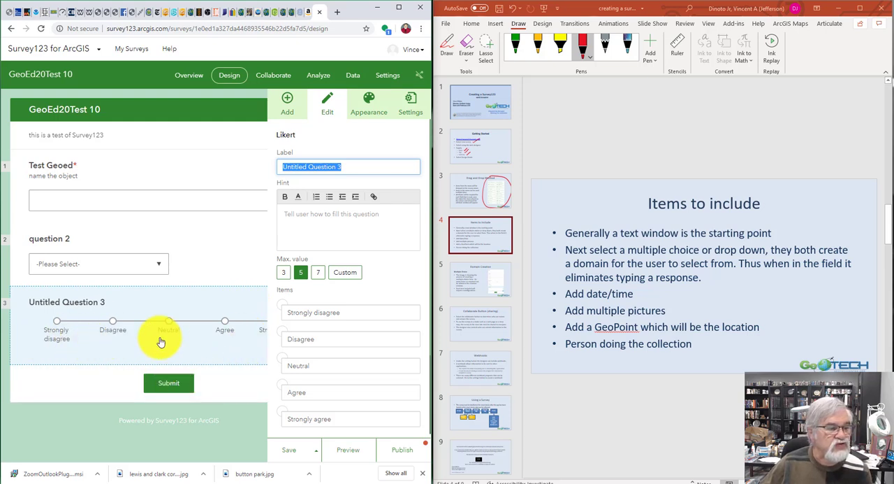
pyautogui.click(352, 315)
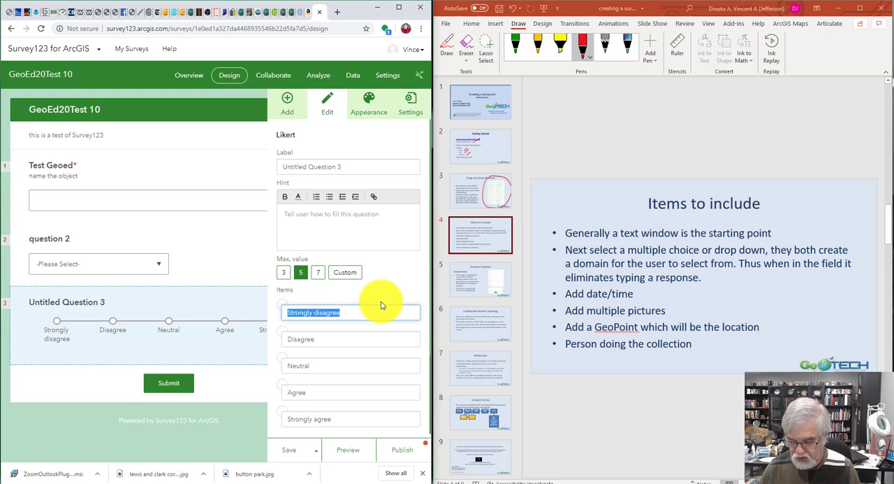
pyautogui.write('Poor condition')
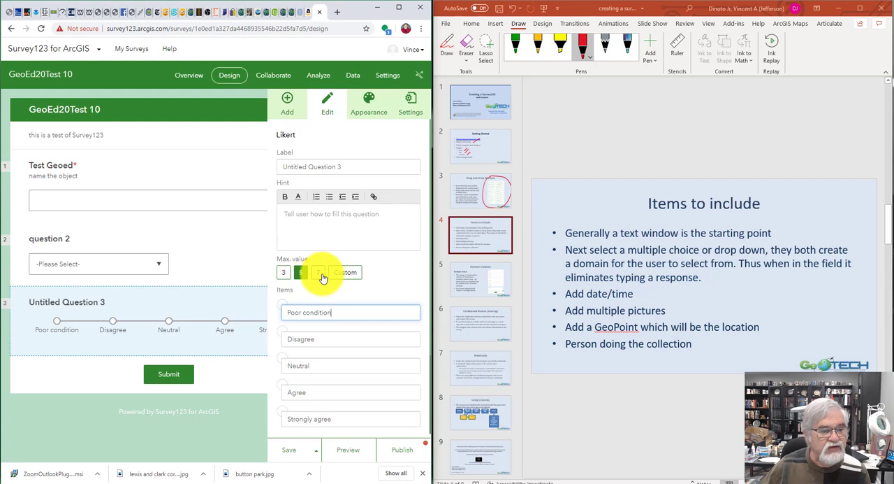
# Make the Likert question required and save the survey
pyautogui.scroll(-3, 384, 279)
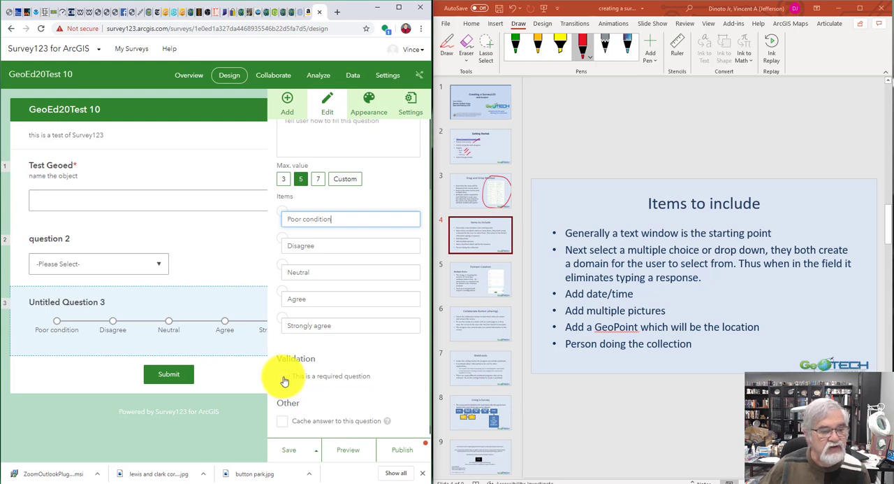
pyautogui.click(286, 381)
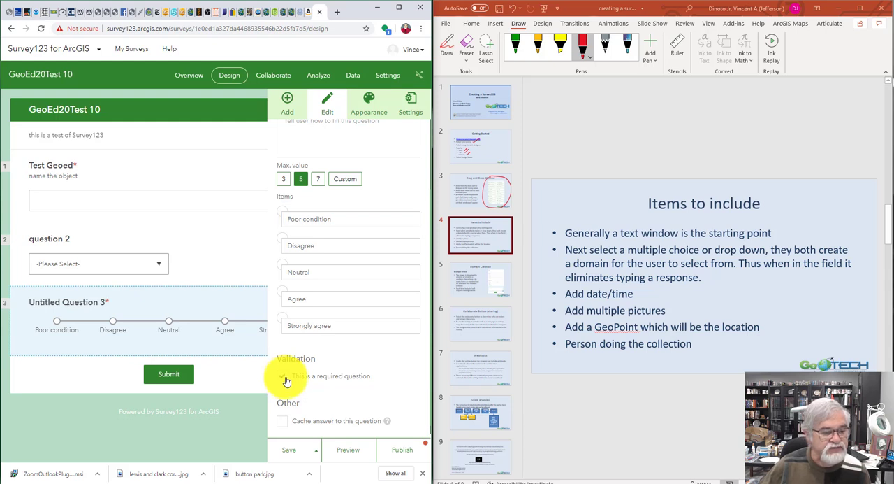
pyautogui.click(286, 452)
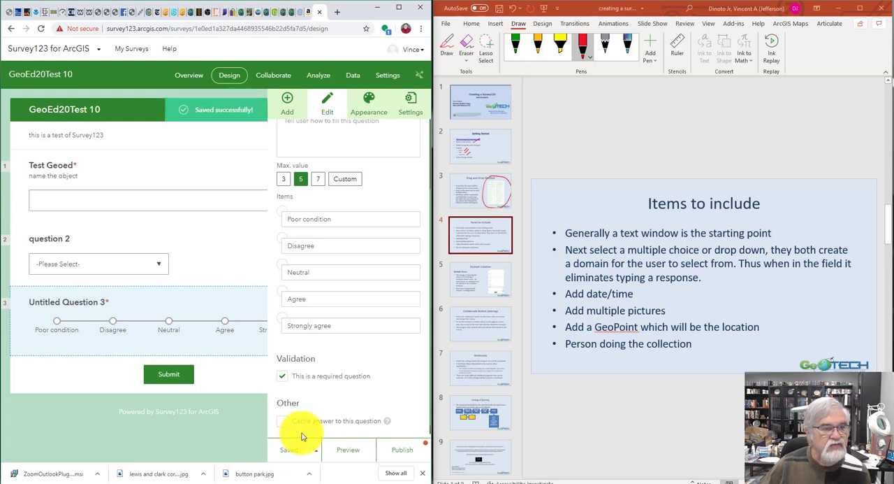
# Add a map question below the Likert question and shift its map view
pyautogui.click(294, 118)
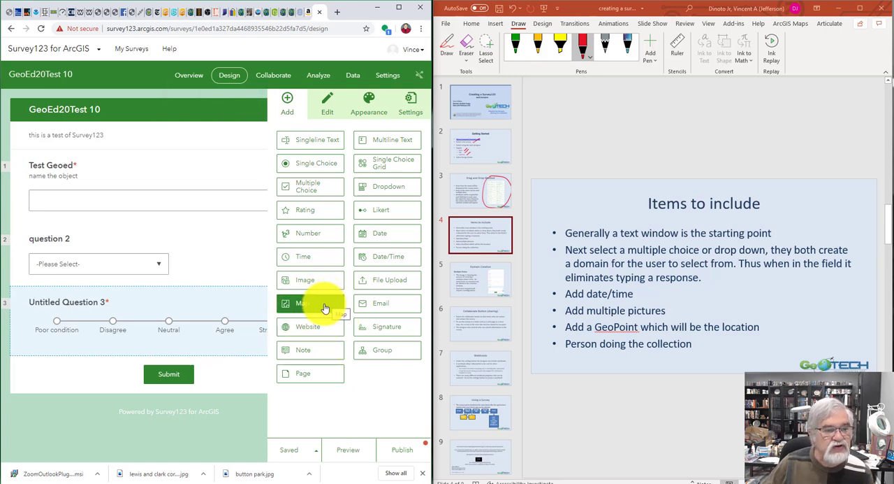
pyautogui.moveTo(325, 308); pyautogui.dragTo(217, 351)
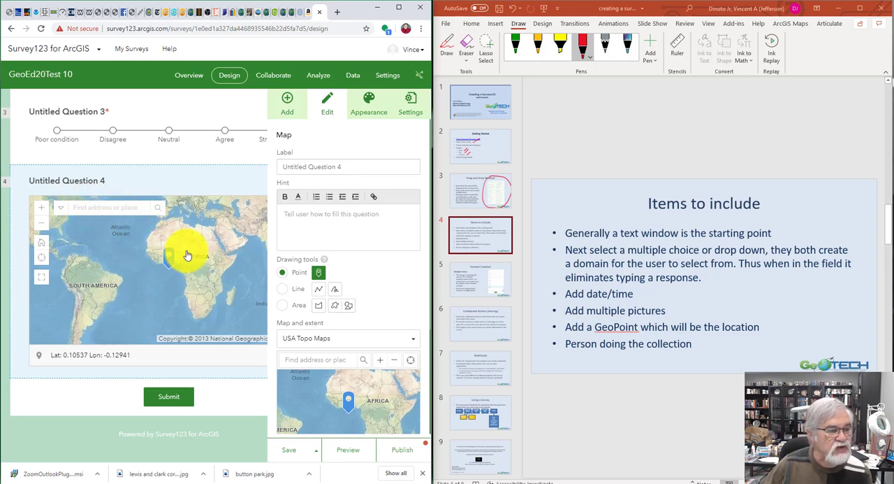
pyautogui.moveTo(187, 255); pyautogui.dragTo(134, 250)
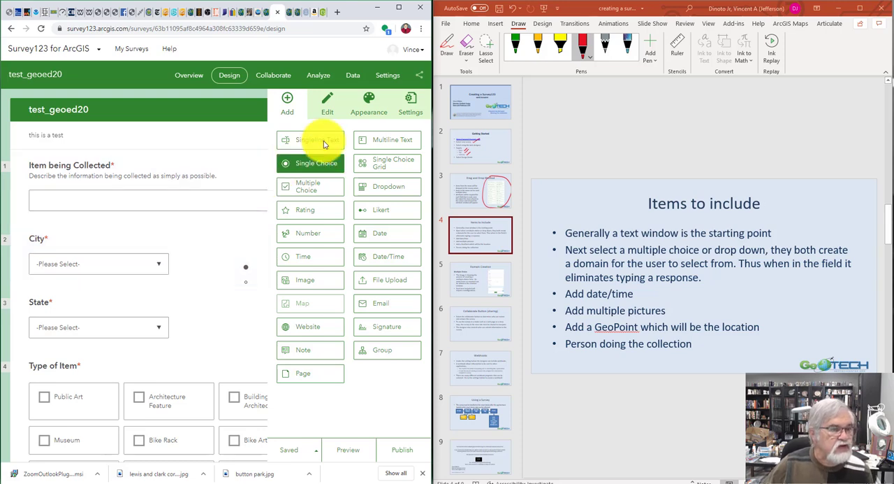
# In the test_geoed20 survey, add "Louisville" as a fourth choice of the City dropdown and save the survey
pyautogui.click(167, 246)
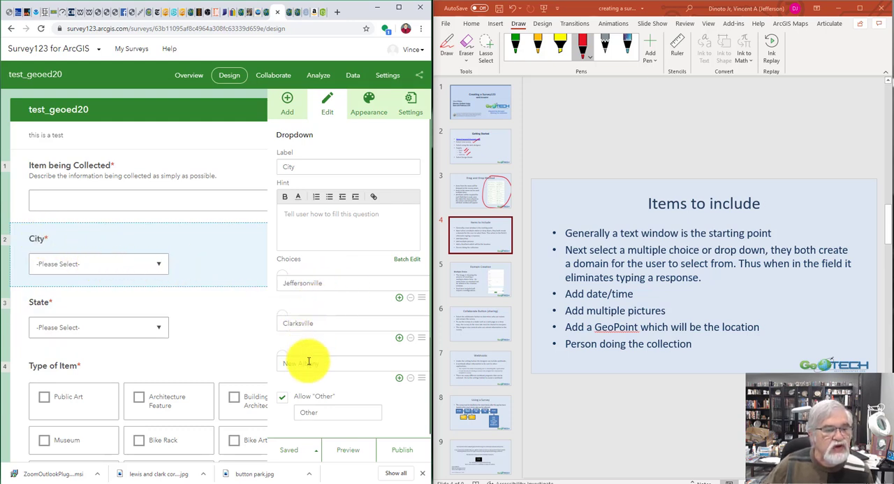
pyautogui.scroll(-1, 324, 335)
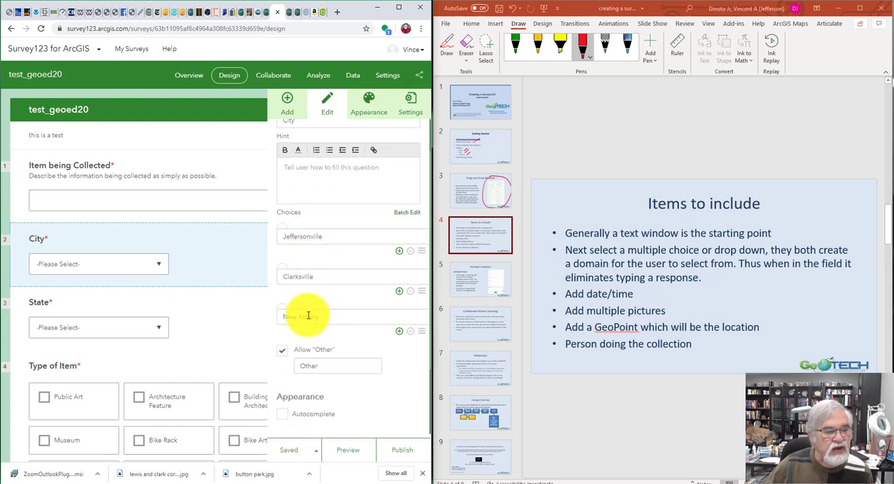
pyautogui.click(400, 332)
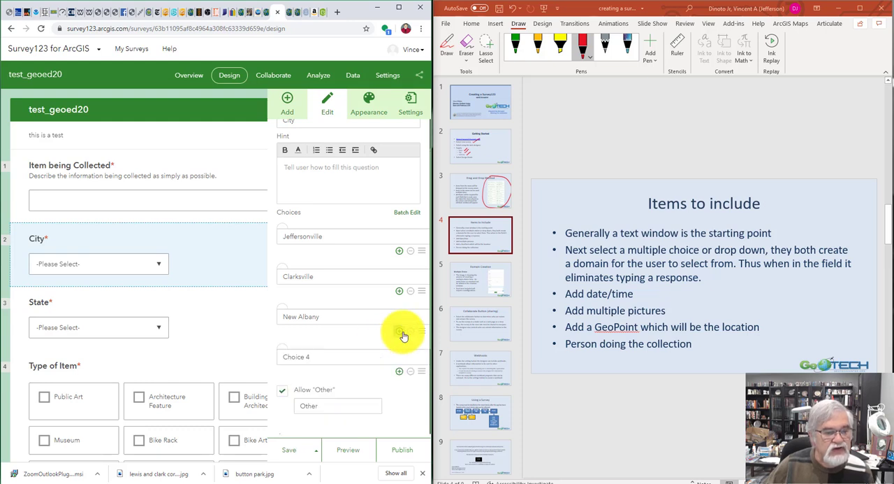
pyautogui.click(346, 355)
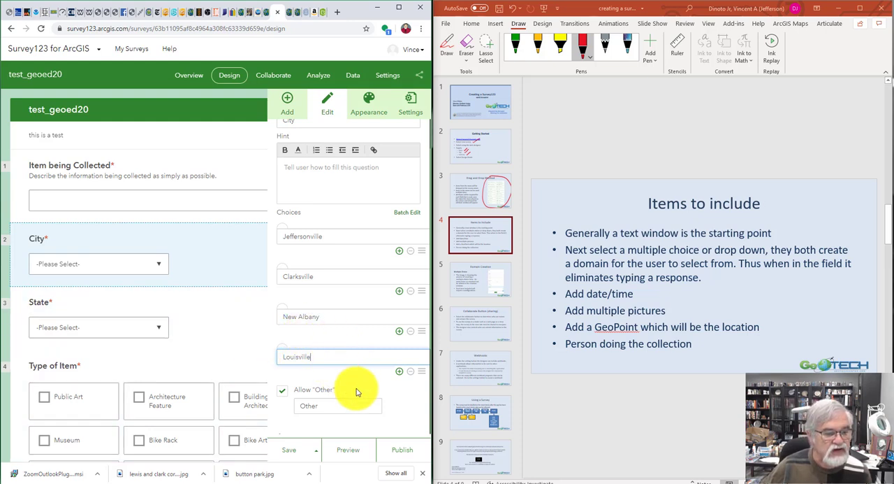
pyautogui.scroll(-1, 369, 380)
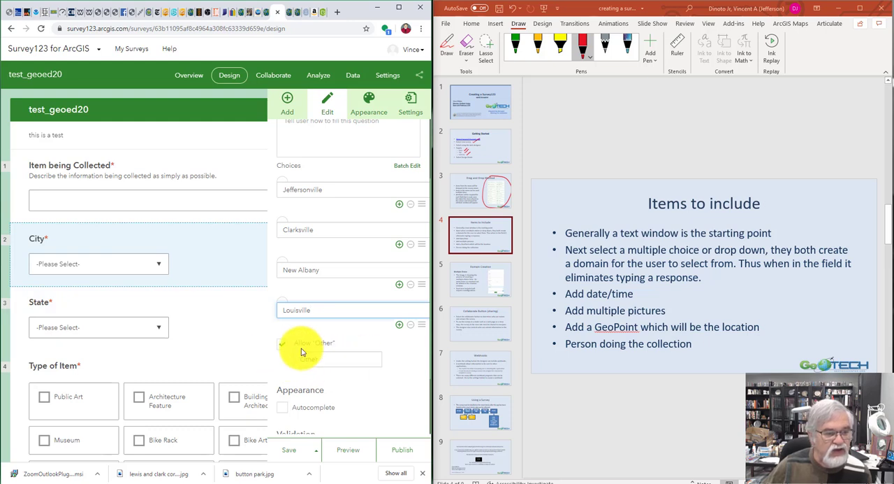
pyautogui.scroll(-1, 381, 353)
pyautogui.scroll(-1, 381, 353)
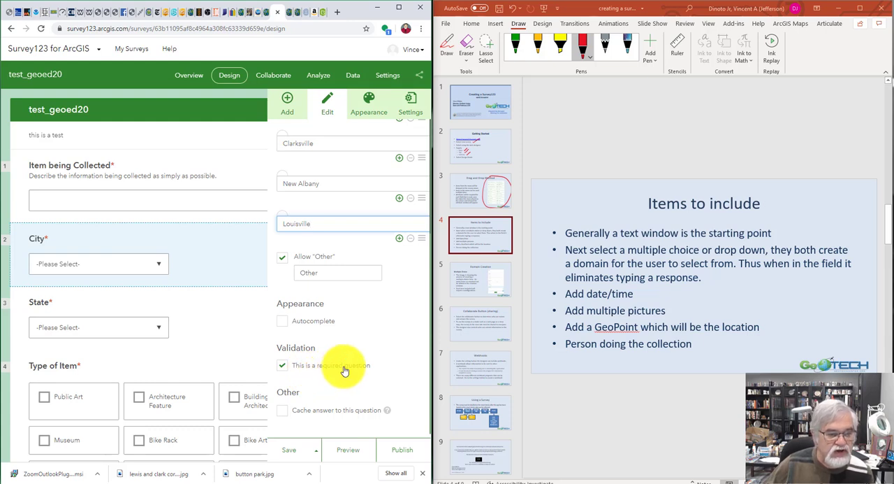
pyautogui.click(287, 459)
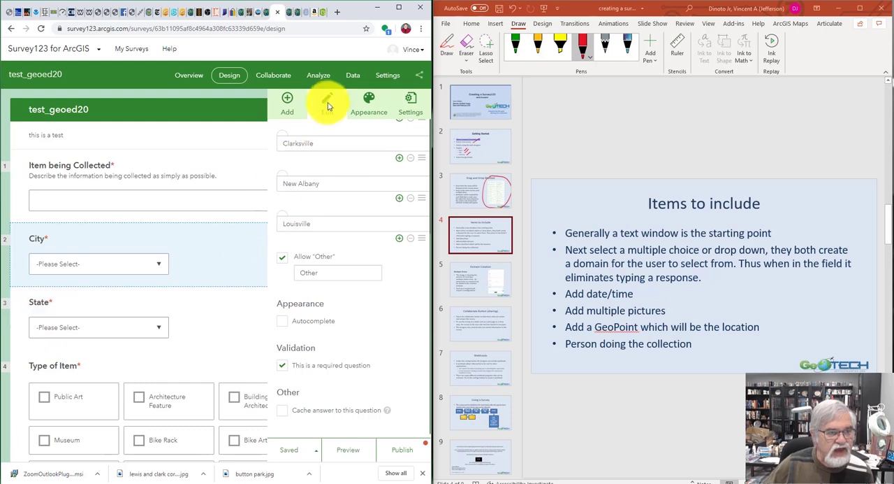
# Examine the choices, appearance and validation settings of the Type of Item question, and the hint and validation settings of the Comments question
pyautogui.scroll(-3, 234, 292)
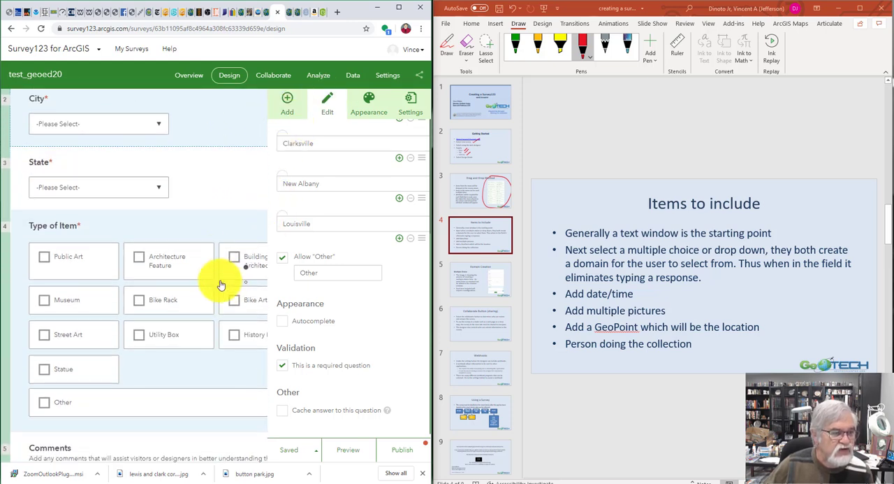
pyautogui.click(196, 229)
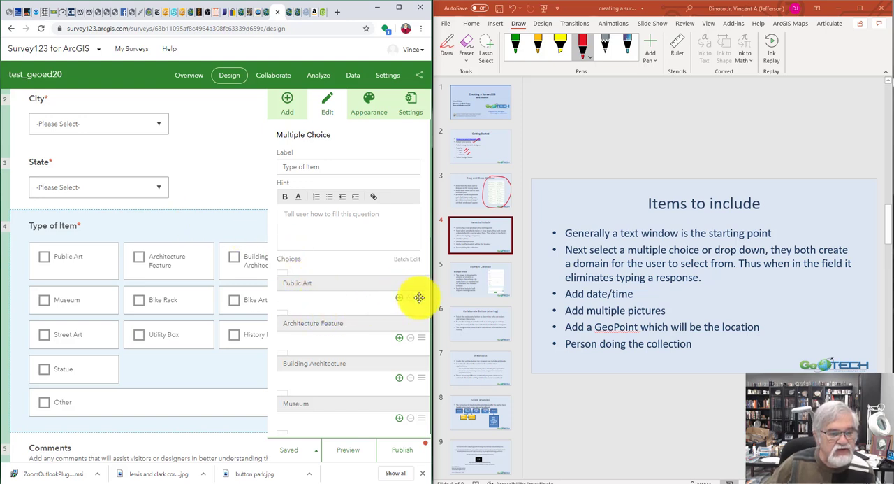
pyautogui.scroll(-1, 412, 313)
pyautogui.scroll(-5, 403, 323)
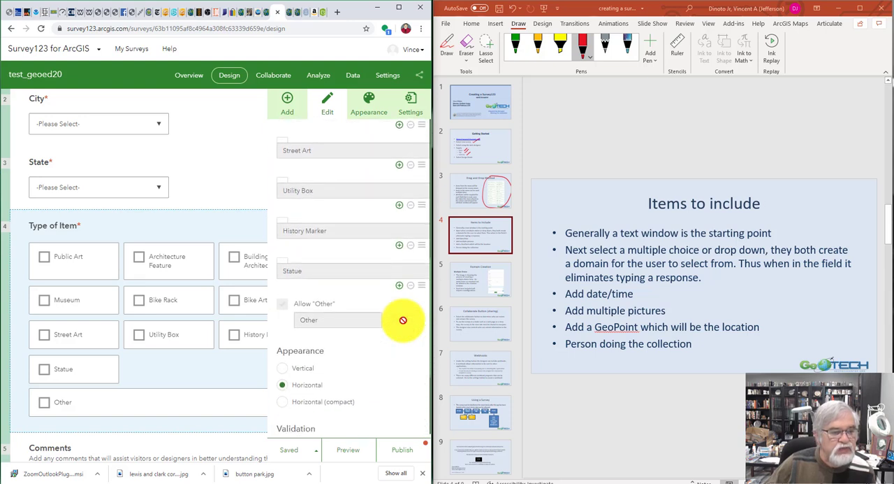
pyautogui.scroll(-4, 403, 319)
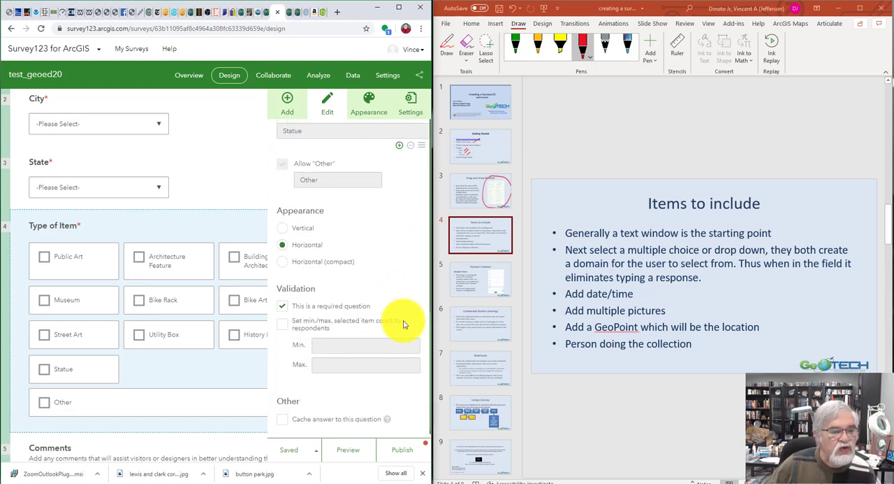
pyautogui.scroll(-1, 404, 324)
pyautogui.scroll(12, 404, 322)
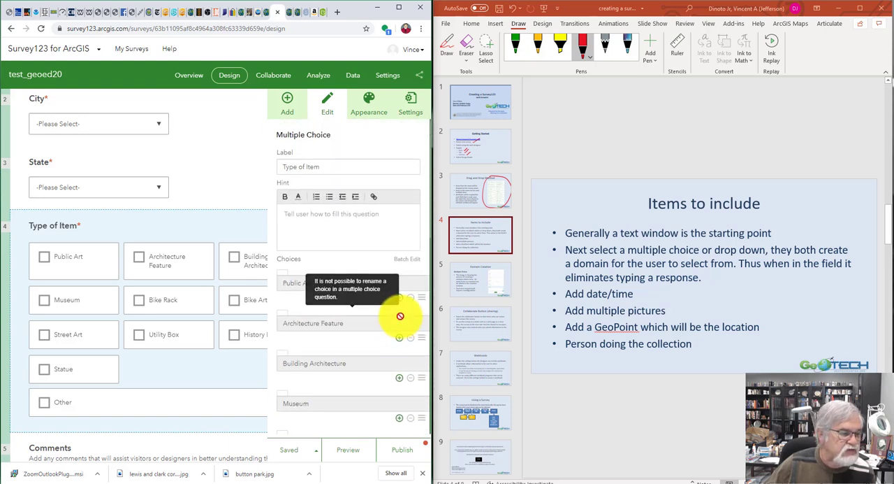
pyautogui.scroll(-2, 172, 341)
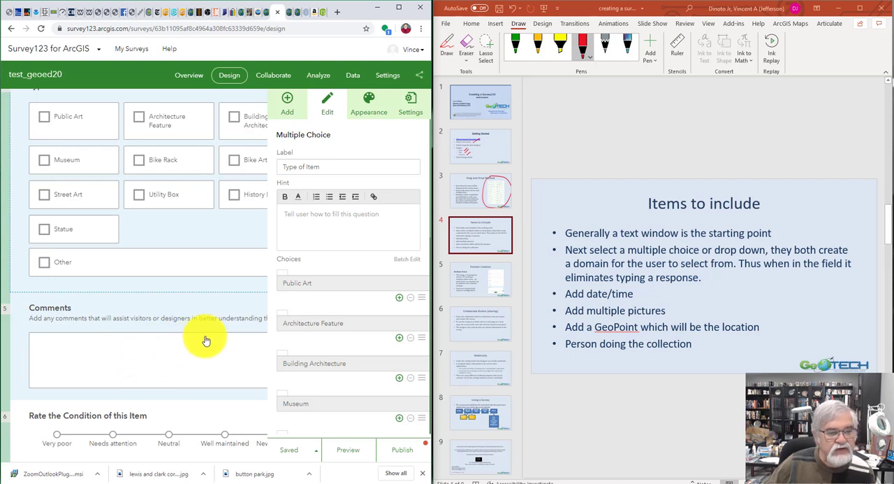
pyautogui.click(166, 357)
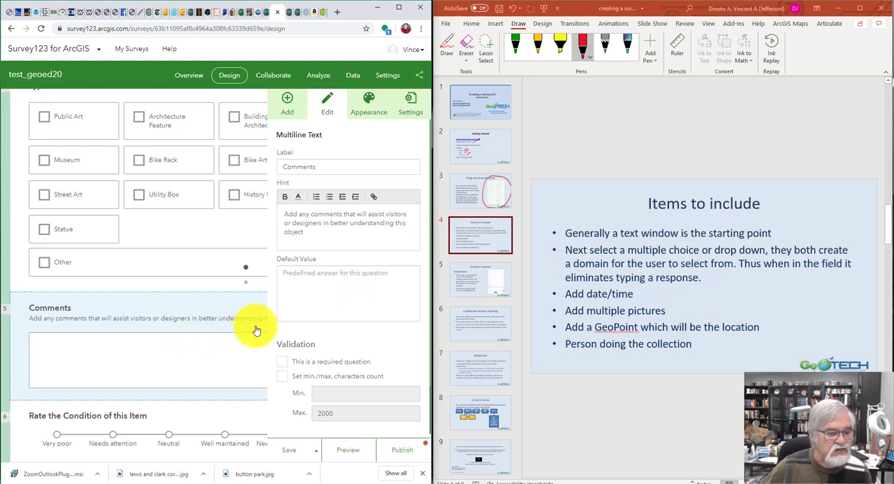
pyautogui.scroll(-2, 302, 271)
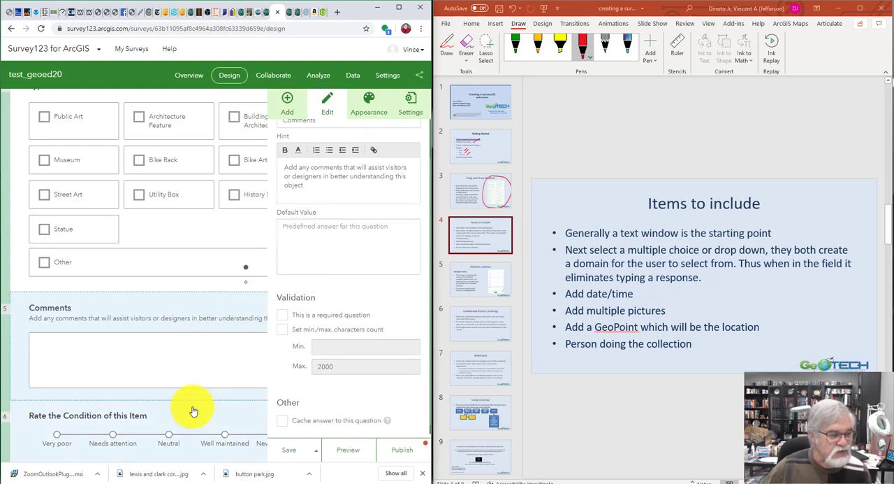